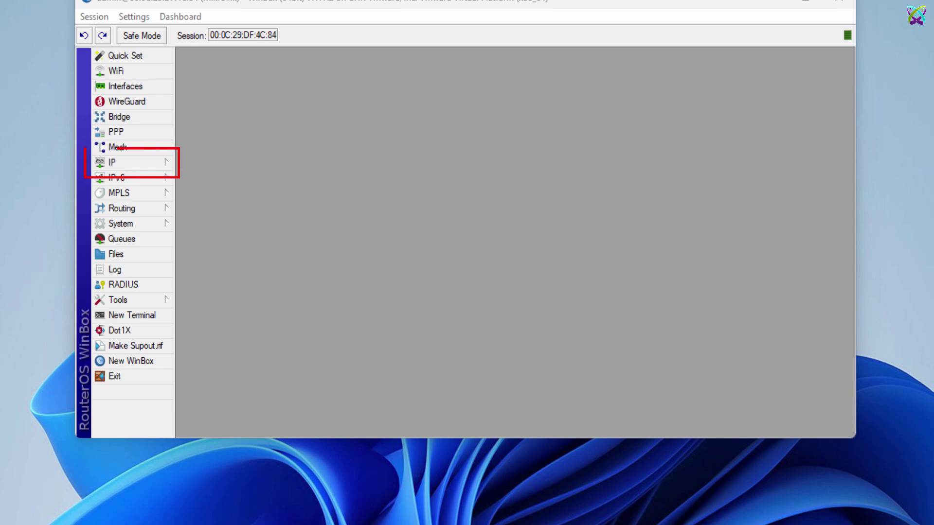
# - Show the router's IP Address List: 10.36.11.1/24 on ether3 and 113.131.133.134/28 on ether1
pyautogui.click(158, 161)
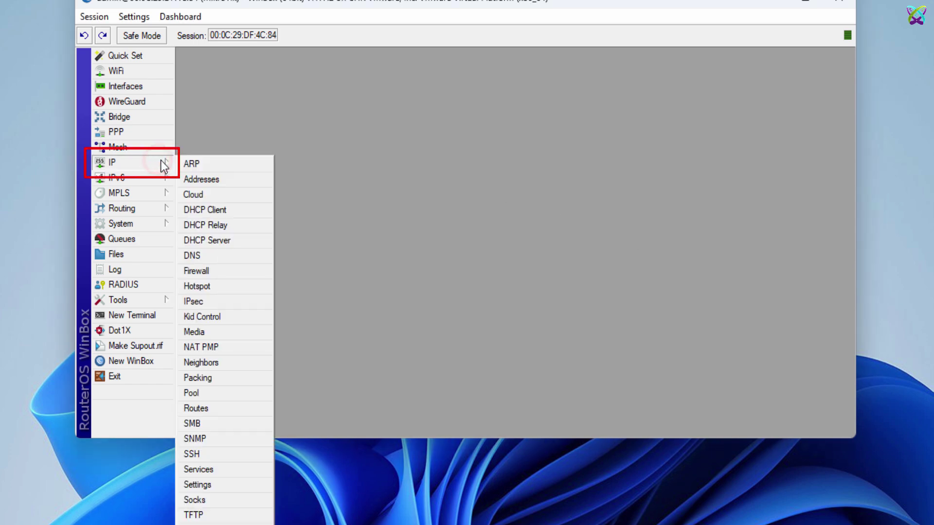
pyautogui.click(203, 179)
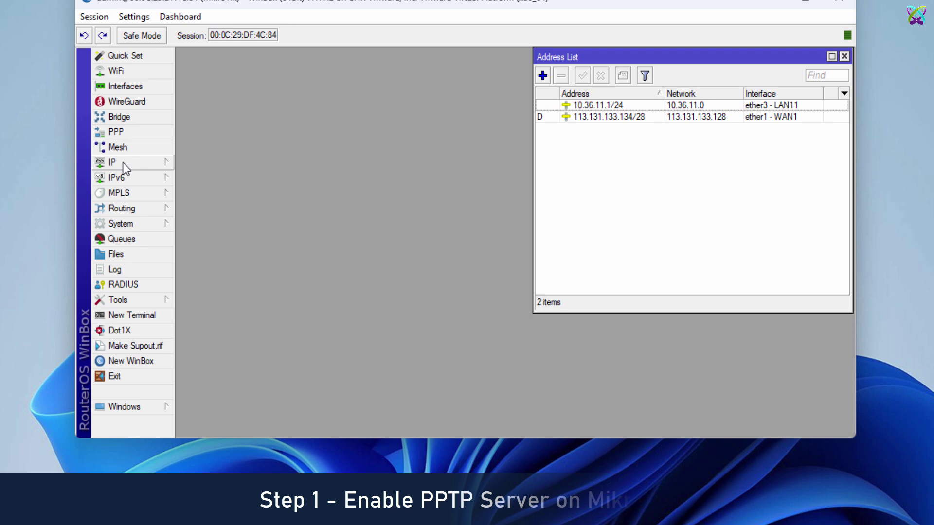
# - Enable the PPTP Server, keeping default-encryption profile and mschap2/mschap1 authentication
pyautogui.click(156, 134)
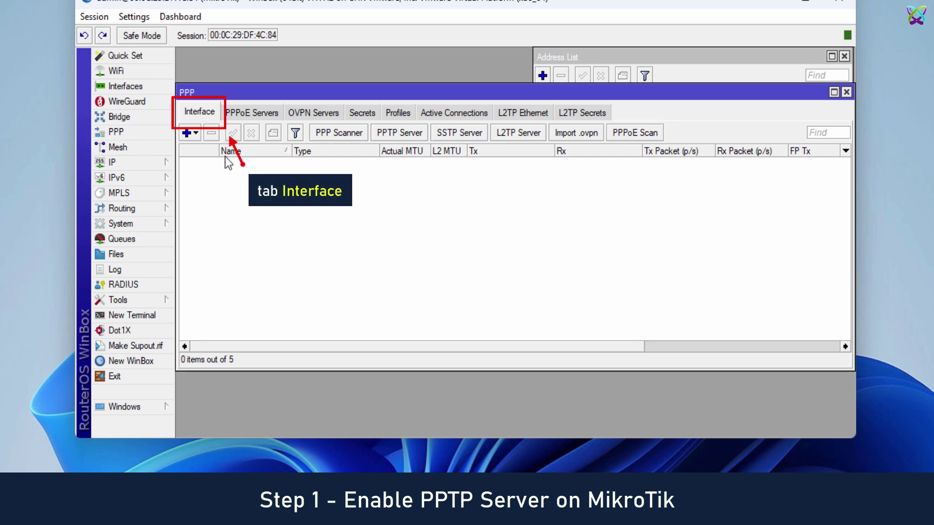
pyautogui.click(212, 117)
pyautogui.click(402, 134)
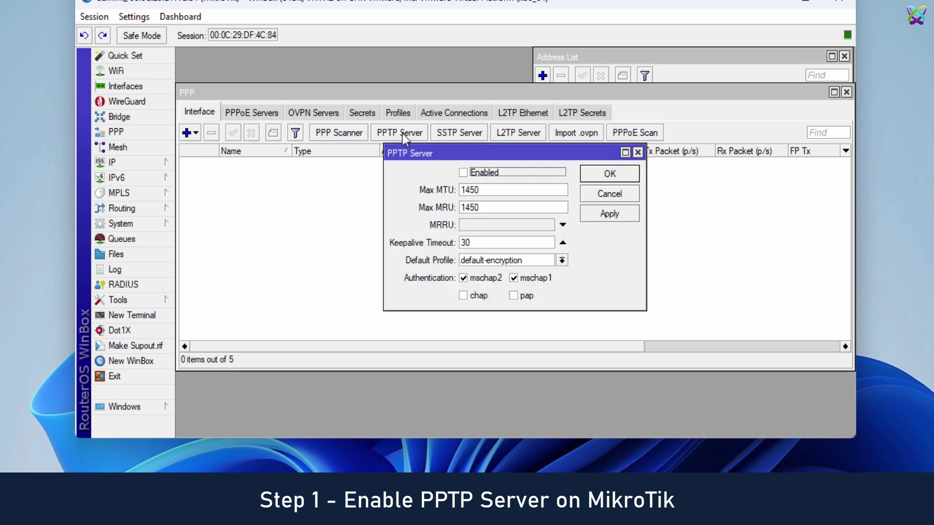
pyautogui.click(466, 178)
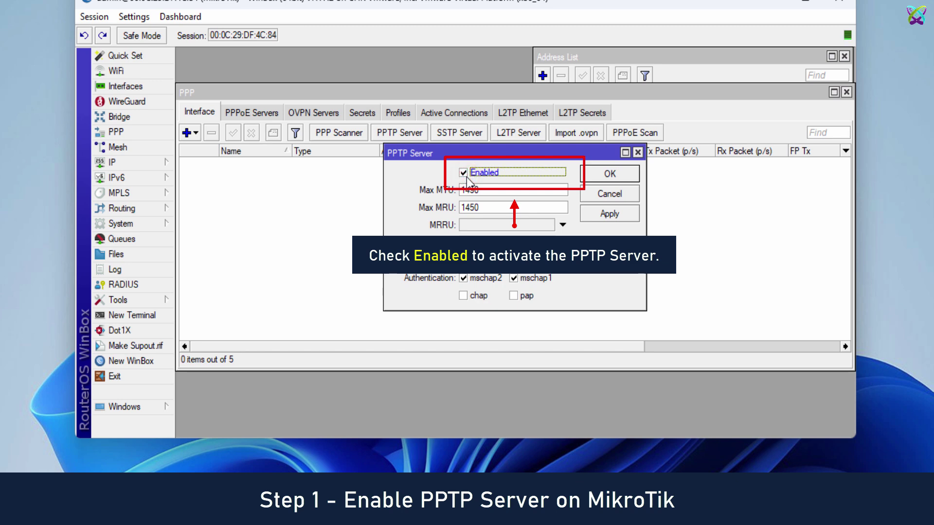
pyautogui.click(608, 217)
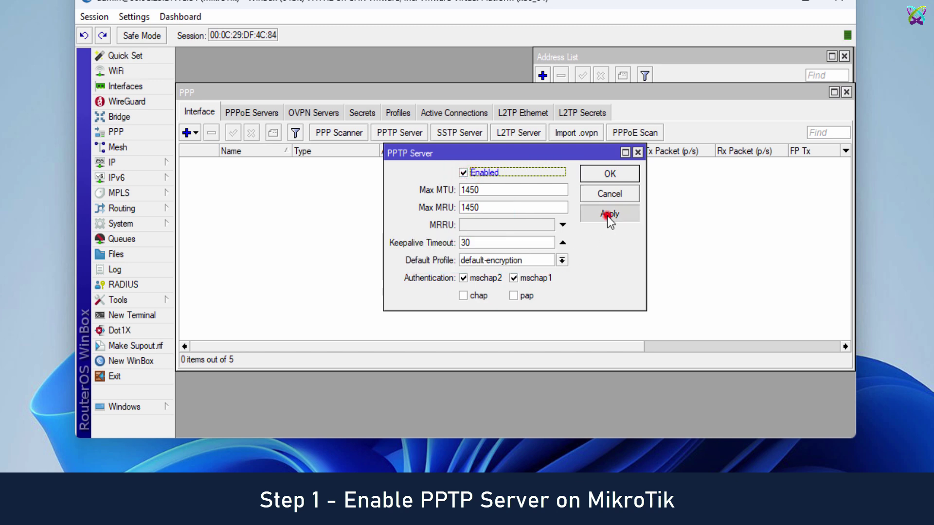
pyautogui.click(599, 174)
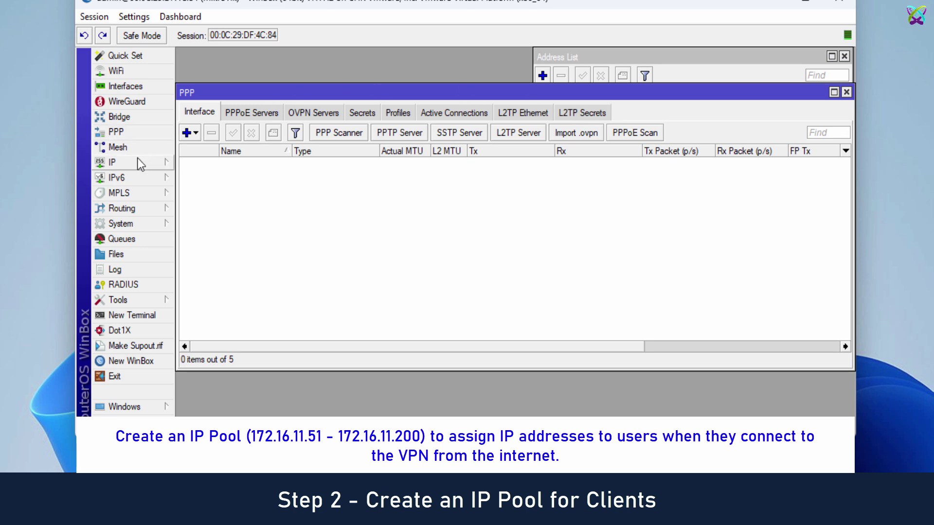
# - Add a new IP pool named pool-VPN-PPTP with range 172.16.11.51-172.16.11.200
pyautogui.click(137, 160)
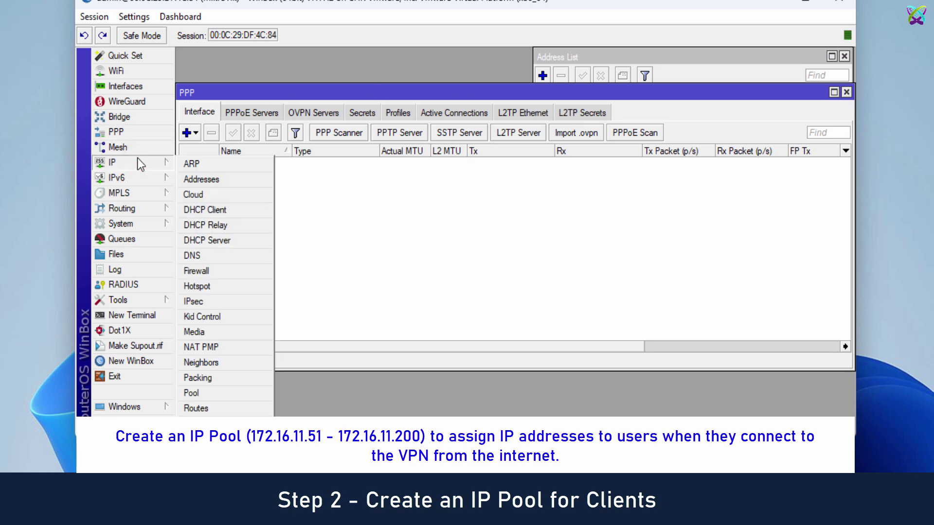
pyautogui.click(254, 396)
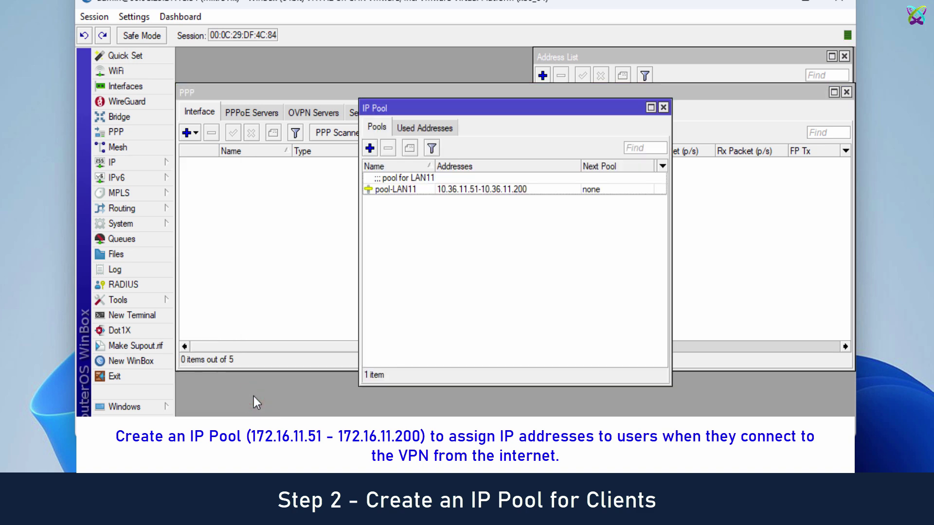
pyautogui.click(370, 148)
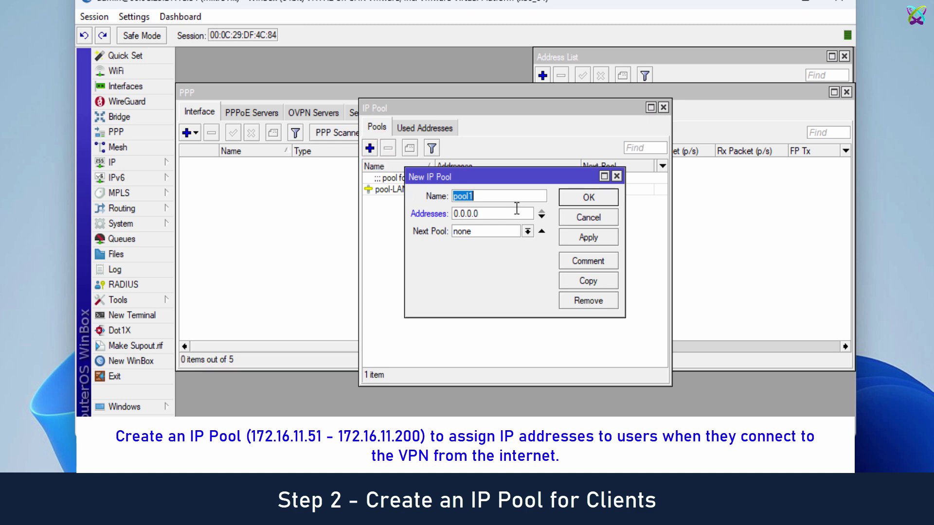
pyautogui.write('pool')
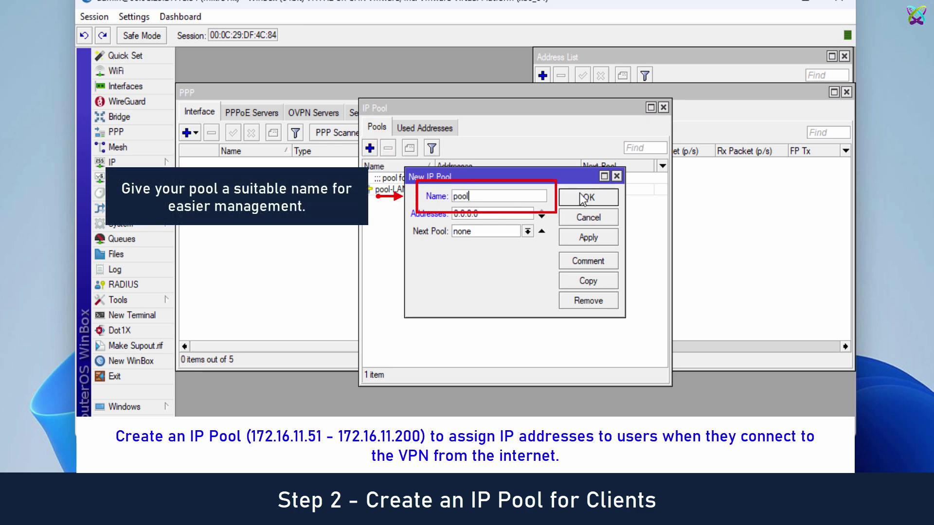
pyautogui.write('-VPN-PPTP')
pyautogui.click(527, 215)
pyautogui.doubleClick(527, 214)
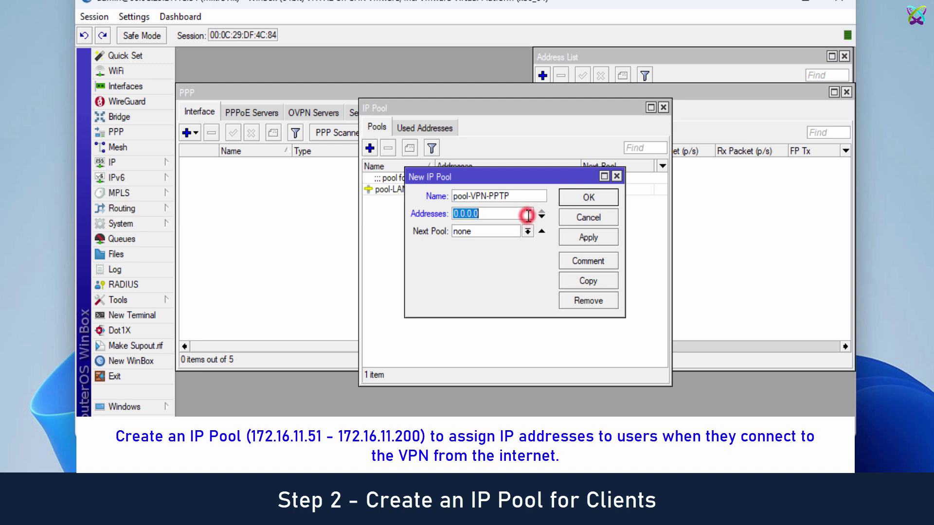
pyautogui.write('172.16')
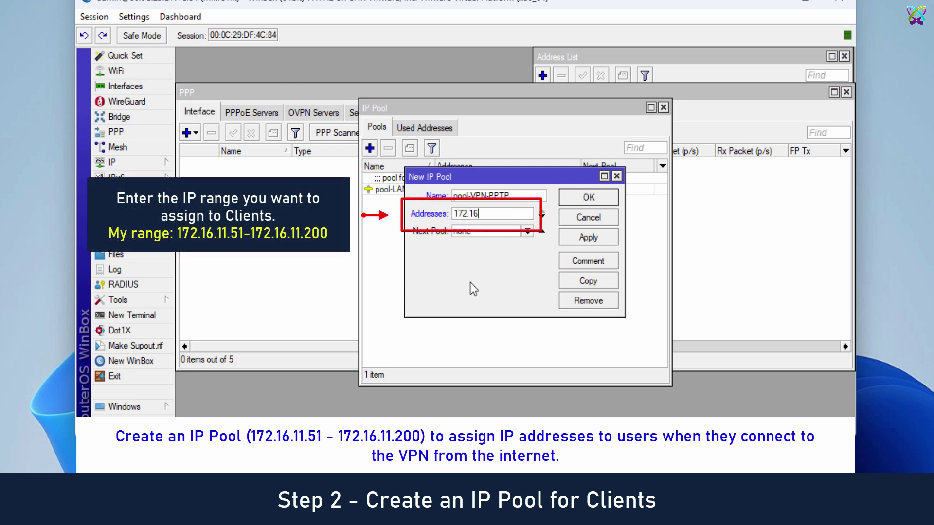
pyautogui.write('.11.51-172.16.11.200')
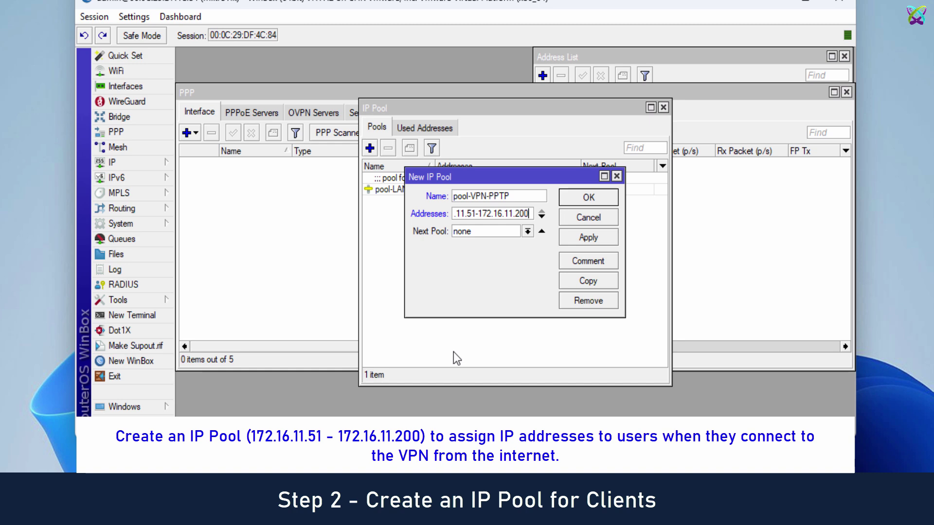
# - Comment the pool 'pool VPN PPTP | Client to Site' and save it
pyautogui.click(597, 261)
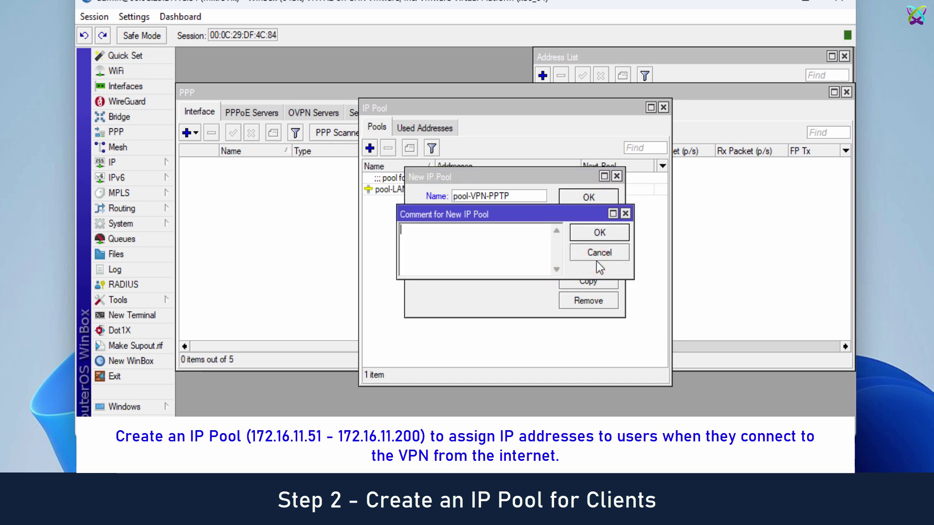
pyautogui.write('pool VPN ')
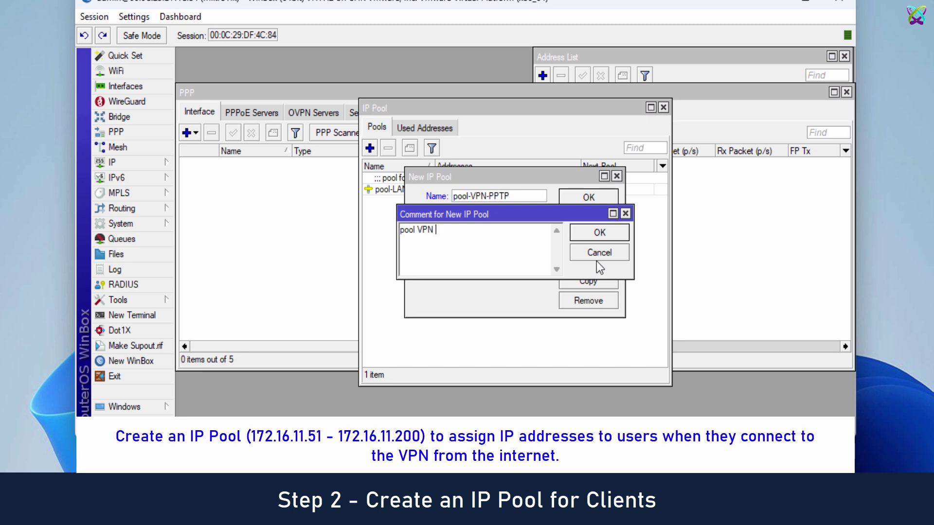
pyautogui.write('PPTP | Client to Site')
pyautogui.click(610, 234)
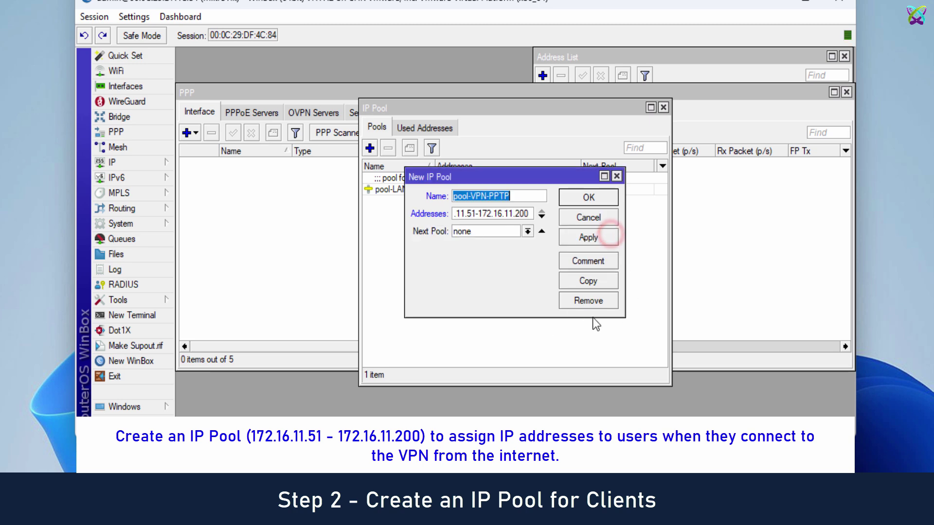
pyautogui.click(604, 243)
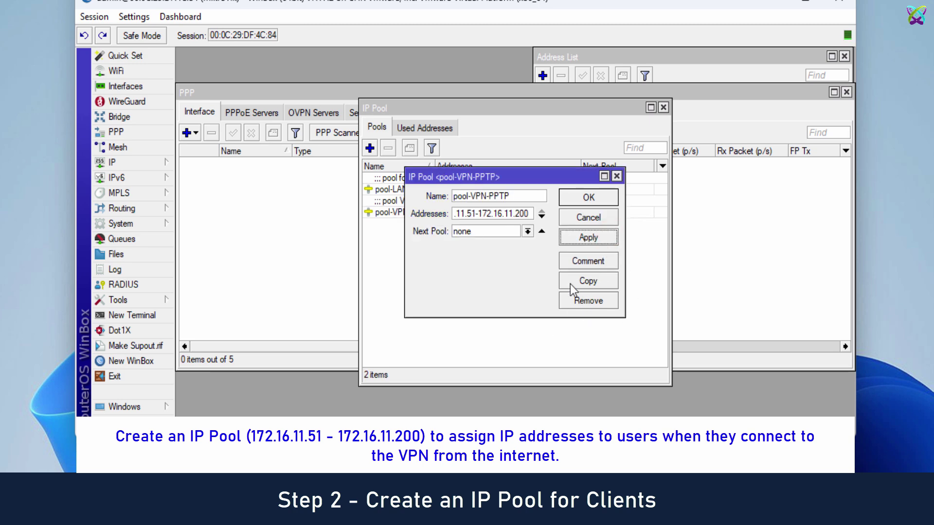
pyautogui.click(589, 197)
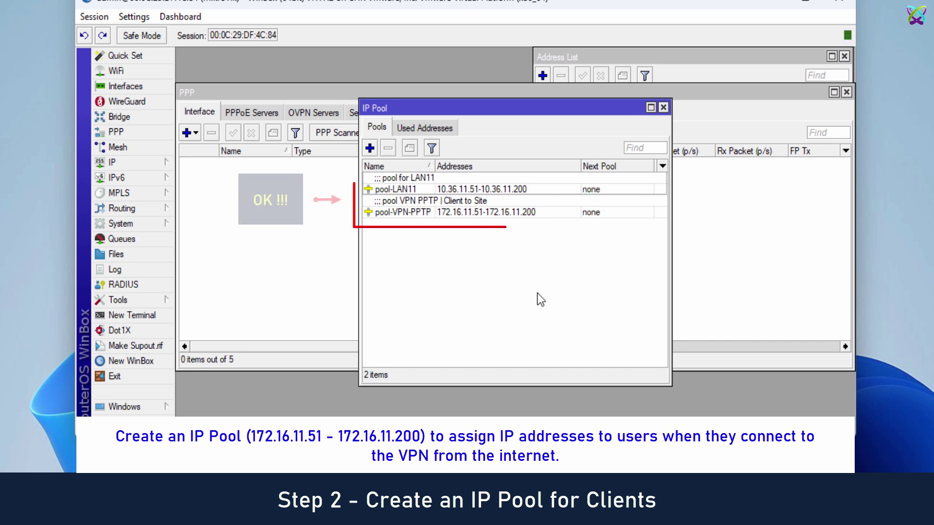
pyautogui.click(403, 211)
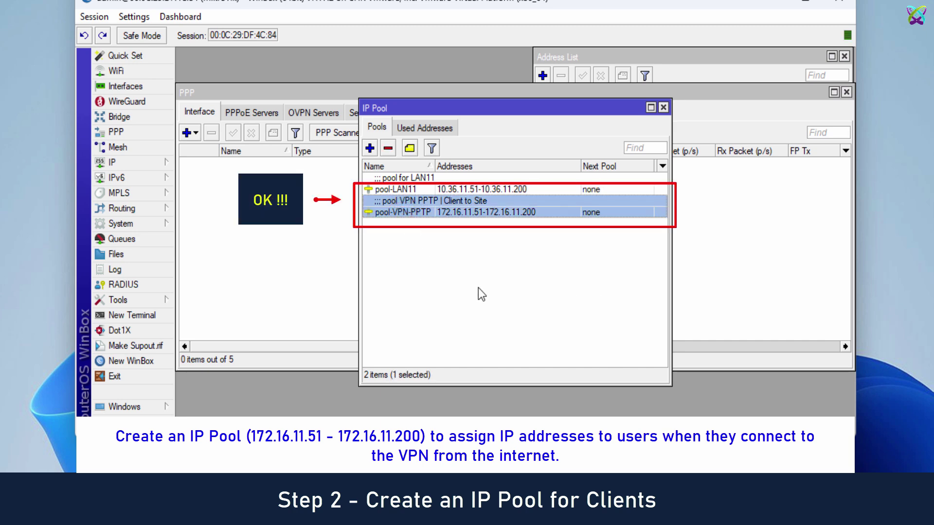
# - Create a new PPP profile named profile-VPN-PPTP
pyautogui.click(664, 108)
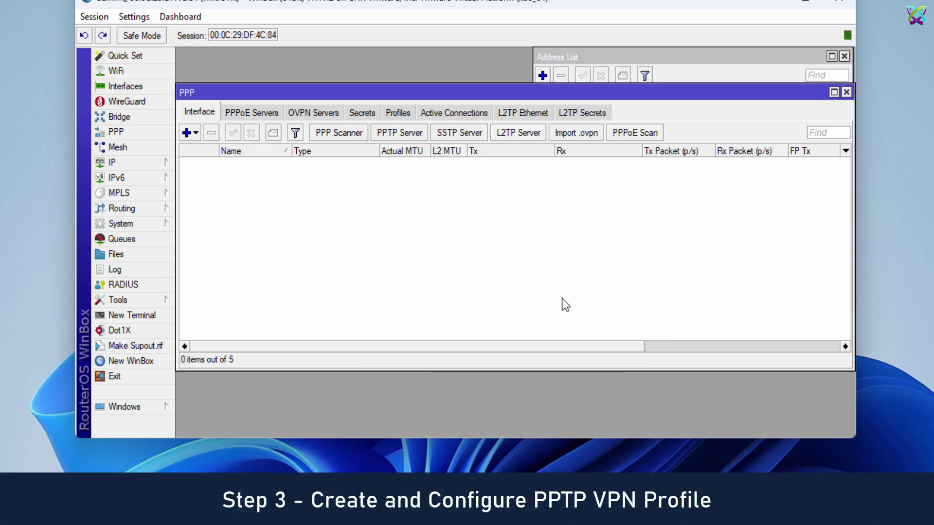
pyautogui.click(406, 115)
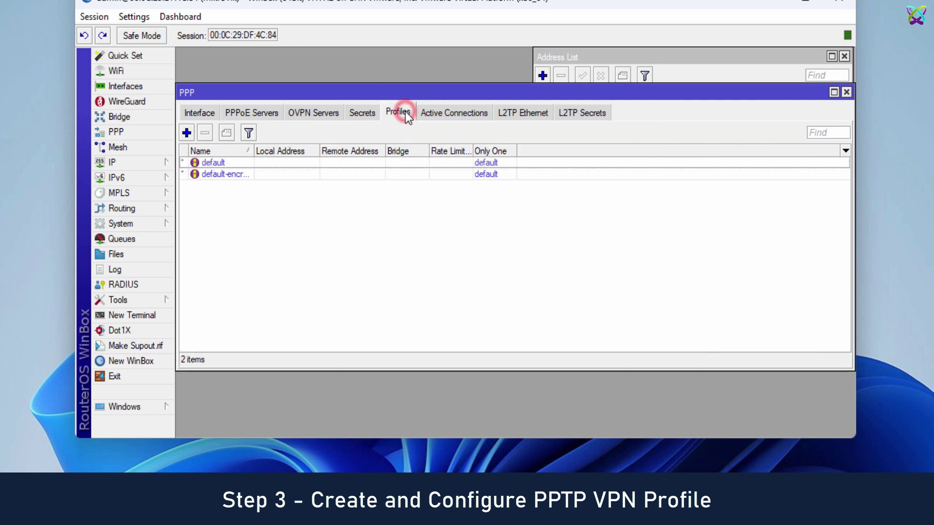
pyautogui.click(187, 132)
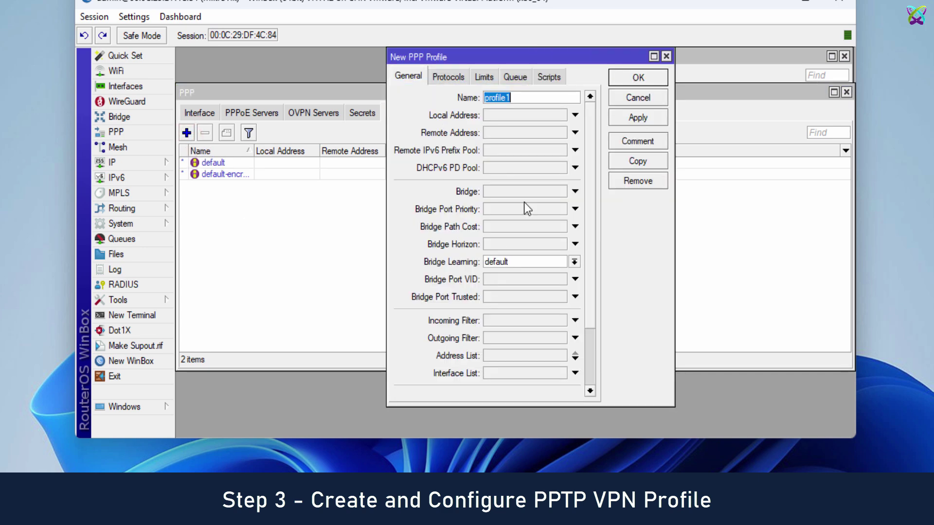
pyautogui.click(575, 100)
pyautogui.press('BackSpace')
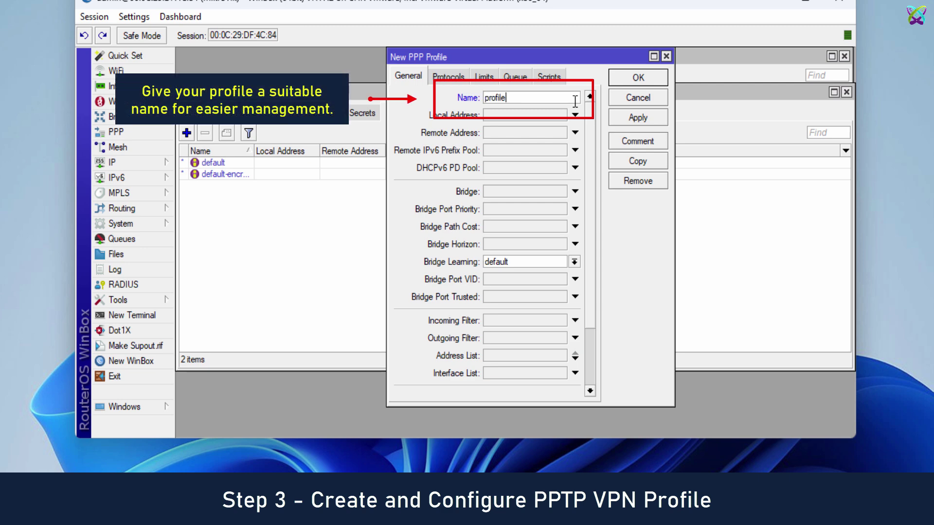
pyautogui.write('-VPN-PPTP')
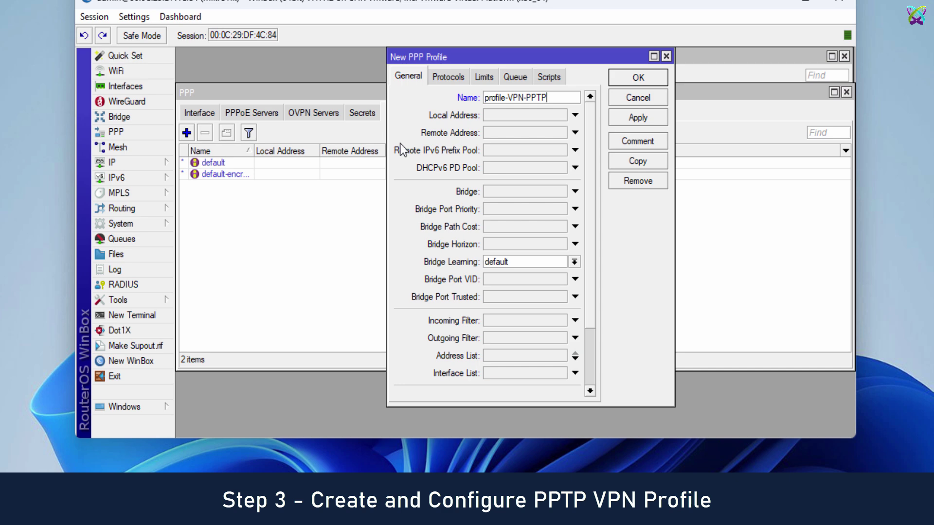
# - Set the profile's local and remote addresses to pool-VPN-PPTP and save it
pyautogui.click(575, 115)
pyautogui.click(561, 115)
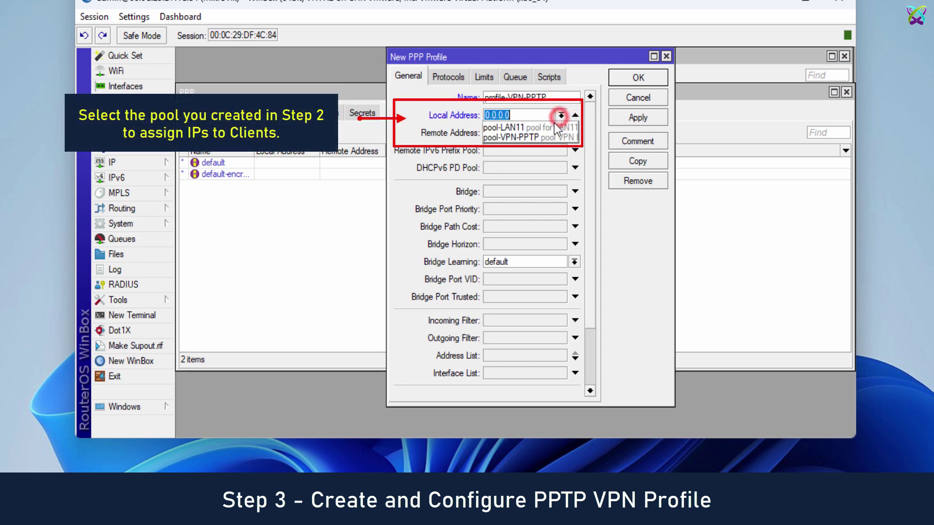
pyautogui.click(506, 139)
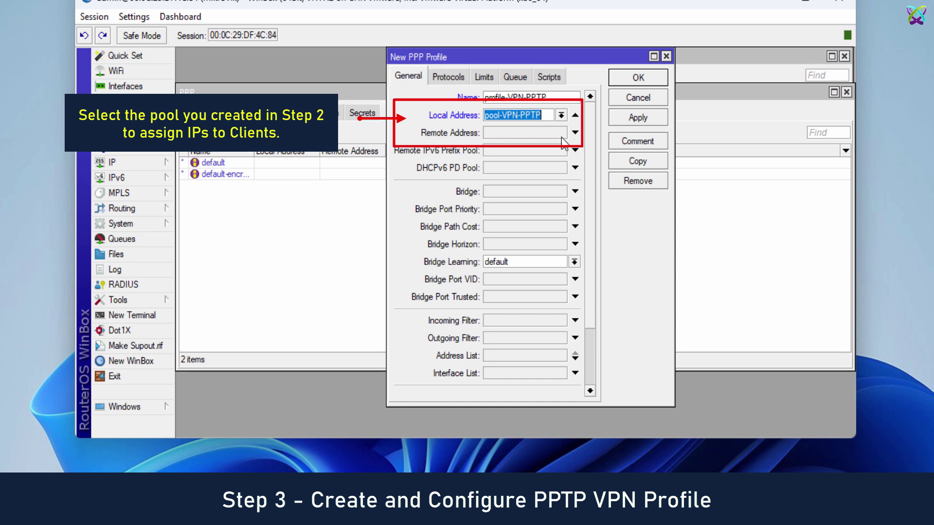
pyautogui.click(575, 132)
pyautogui.click(561, 133)
pyautogui.click(538, 154)
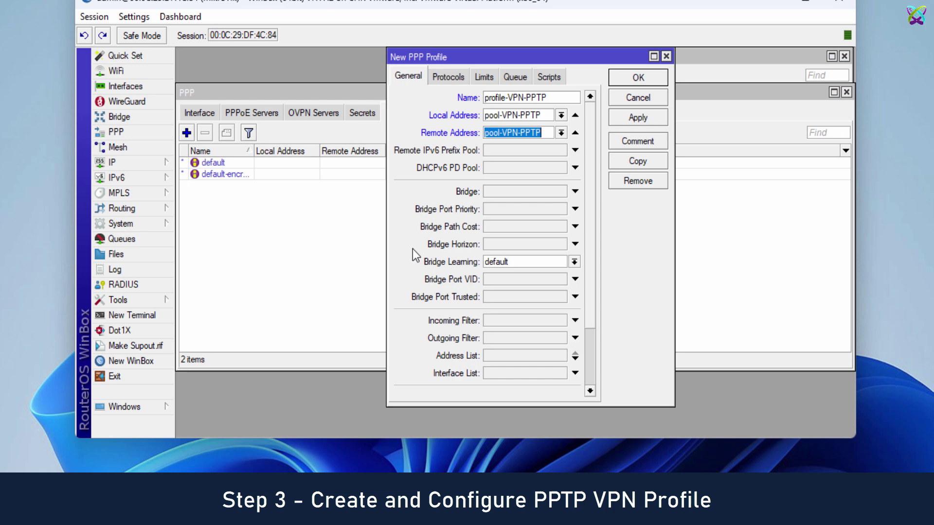
pyautogui.click(643, 121)
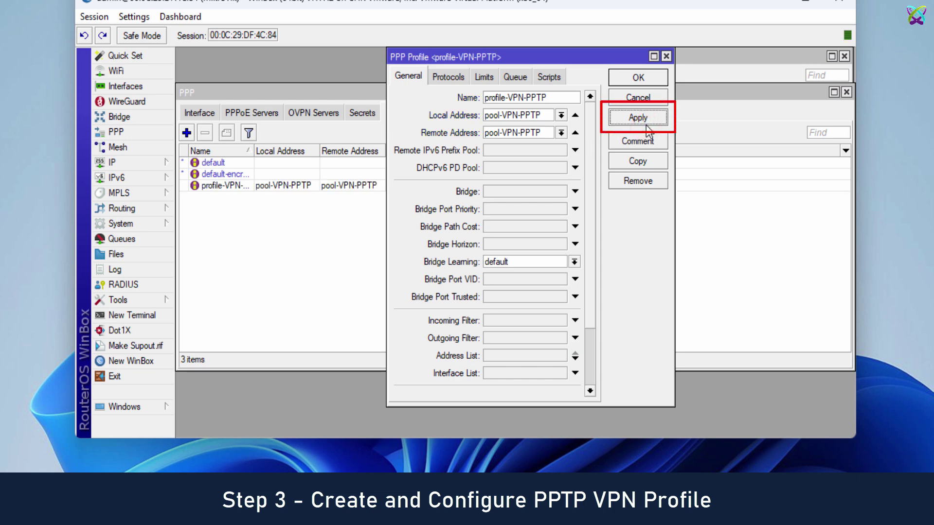
pyautogui.click(641, 79)
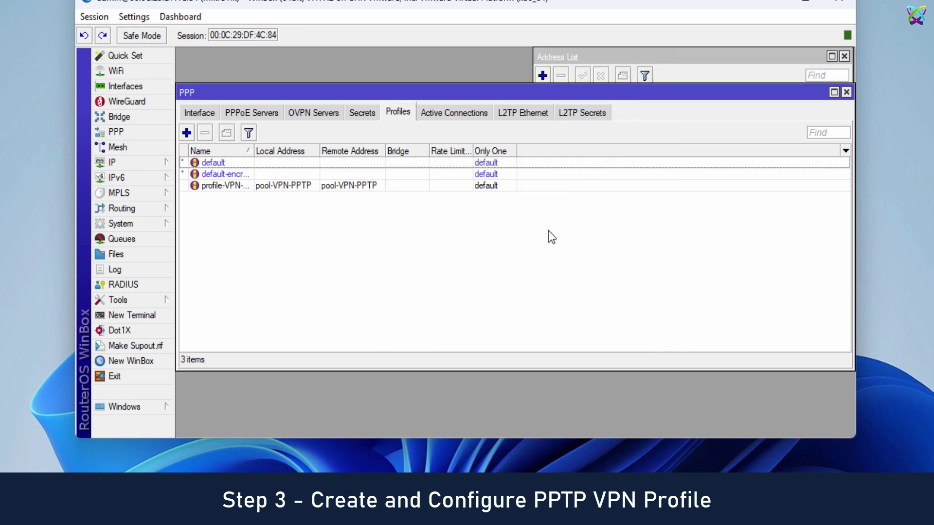
# - Select profile-VPN-PPTP, then show the still-empty PPP Secrets list
pyautogui.click(293, 188)
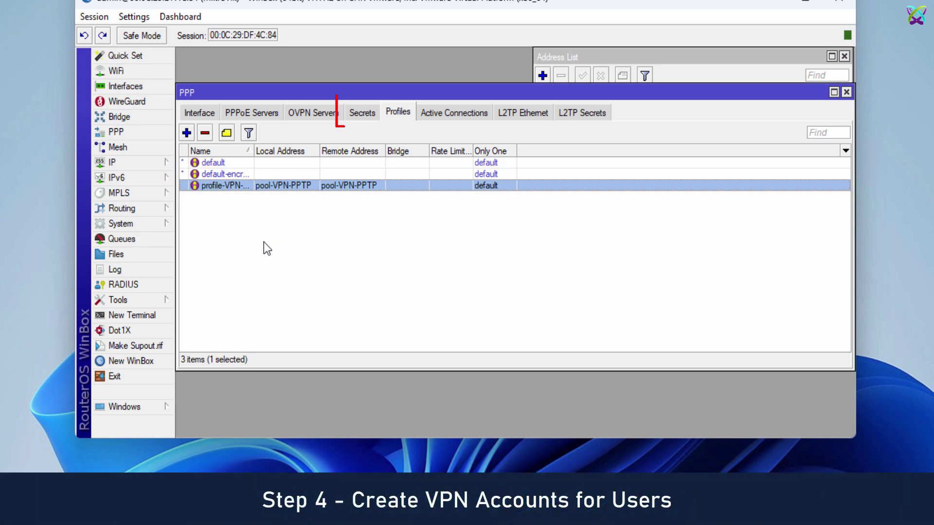
pyautogui.click(362, 112)
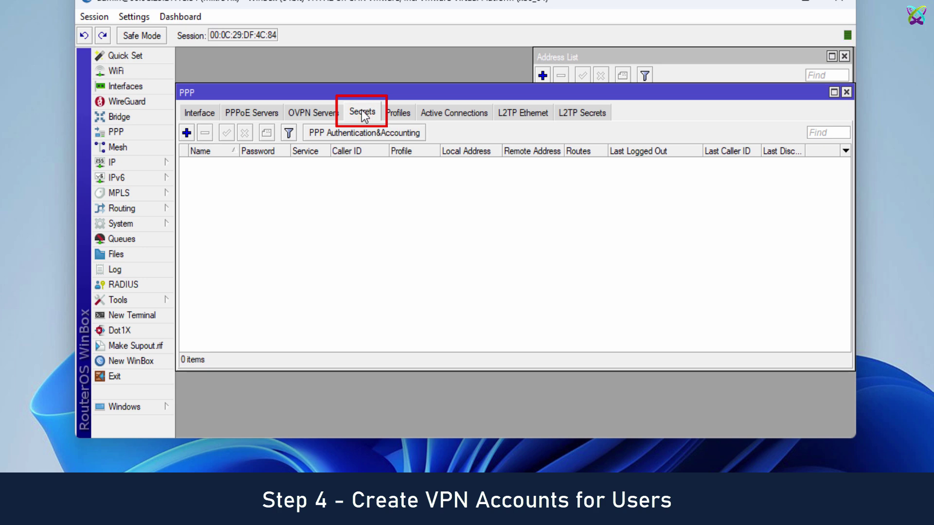
# - Add secret pptp-user1 with its password, service pptp and profile profile-VPN-PPTP
pyautogui.click(189, 138)
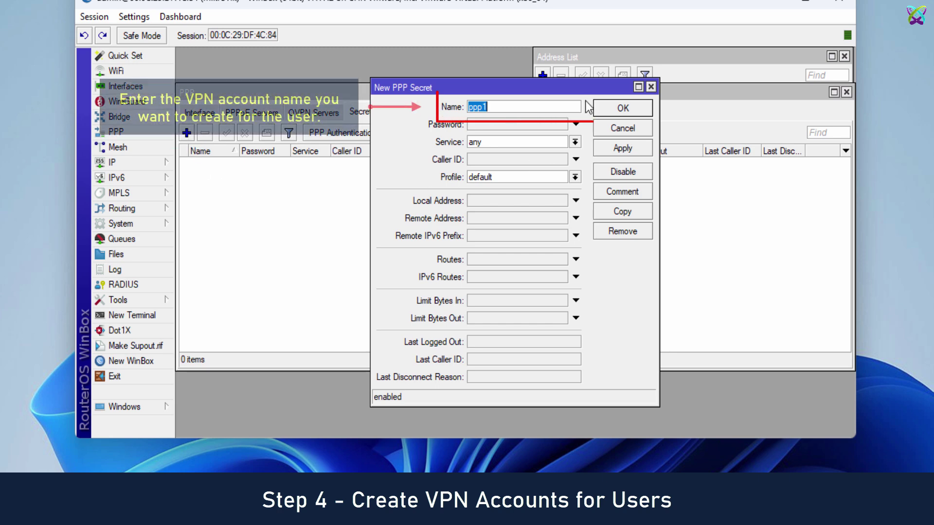
pyautogui.write('pptp-')
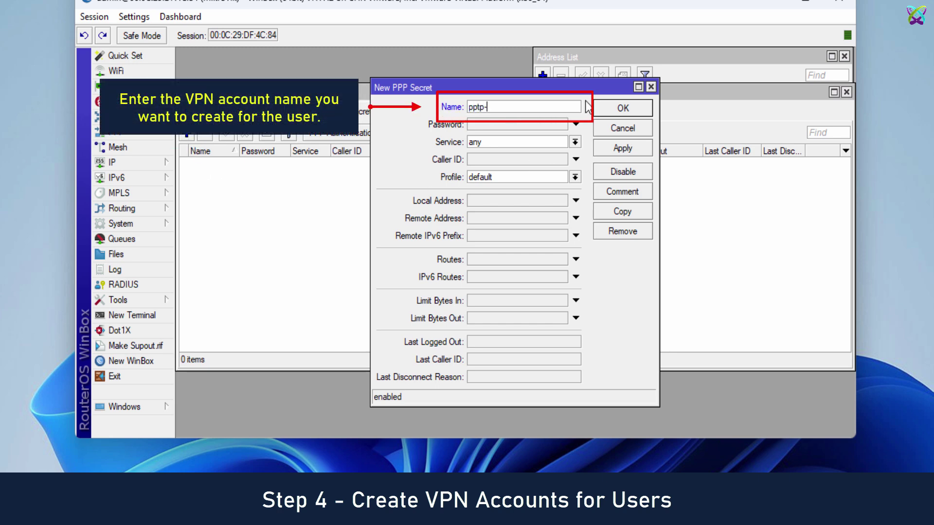
pyautogui.write('user1')
pyautogui.click(557, 124)
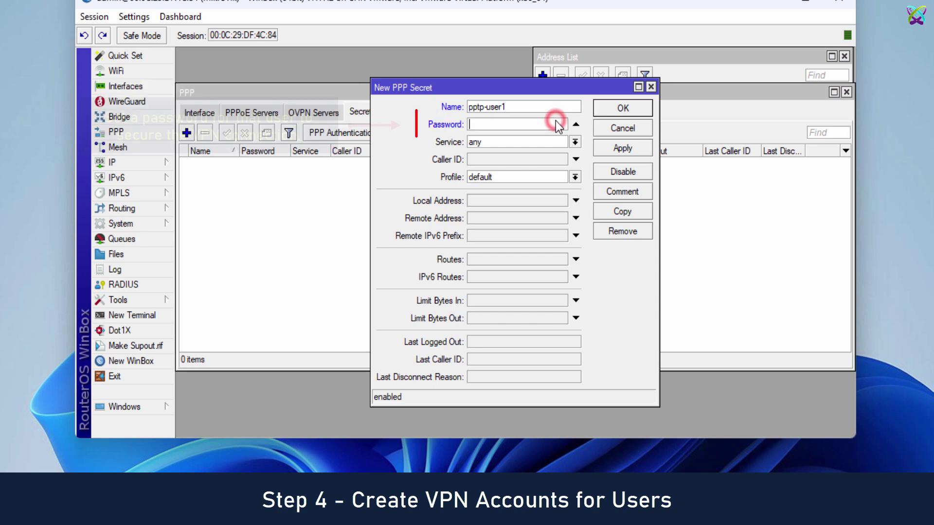
pyautogui.write('******')
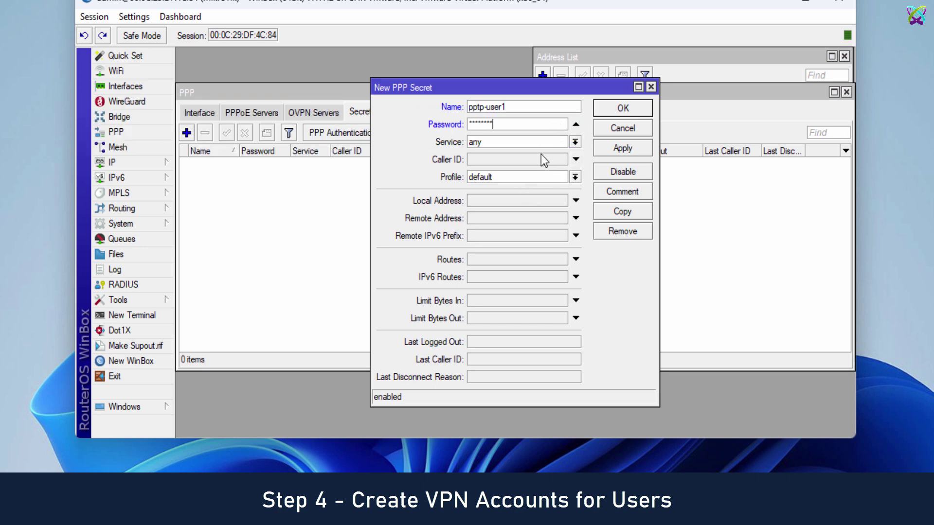
pyautogui.click(574, 142)
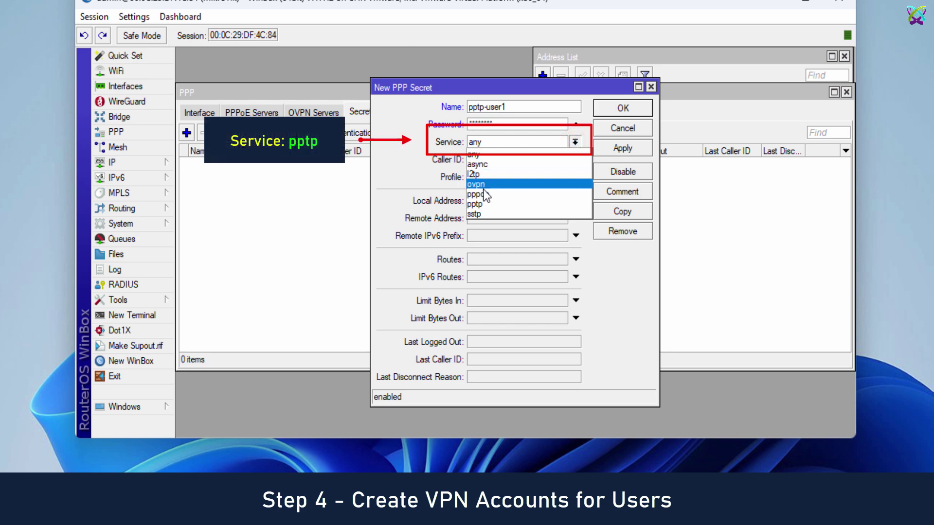
pyautogui.click(476, 203)
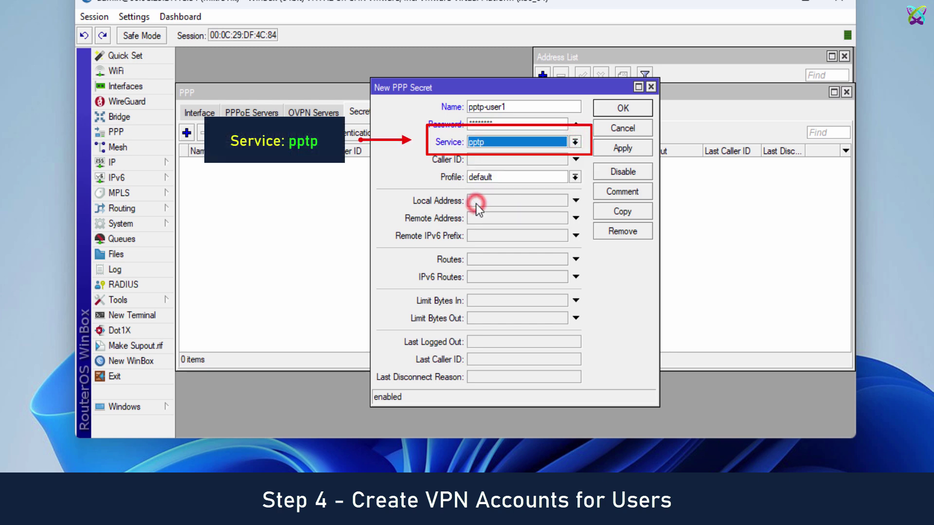
pyautogui.click(575, 177)
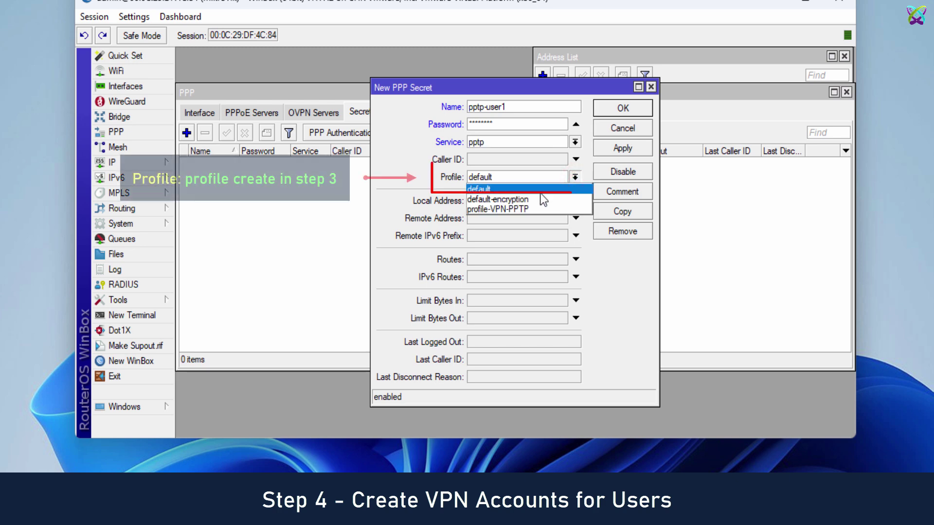
pyautogui.click(516, 209)
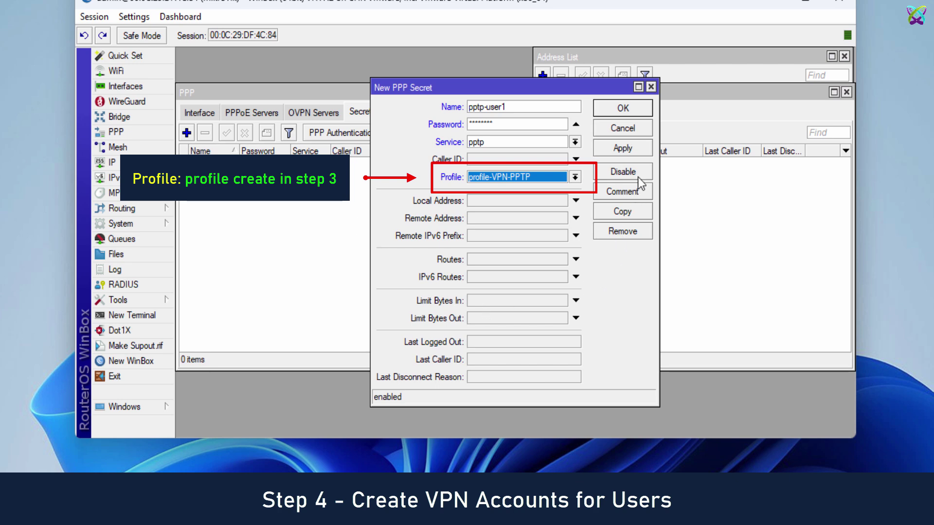
pyautogui.click(637, 148)
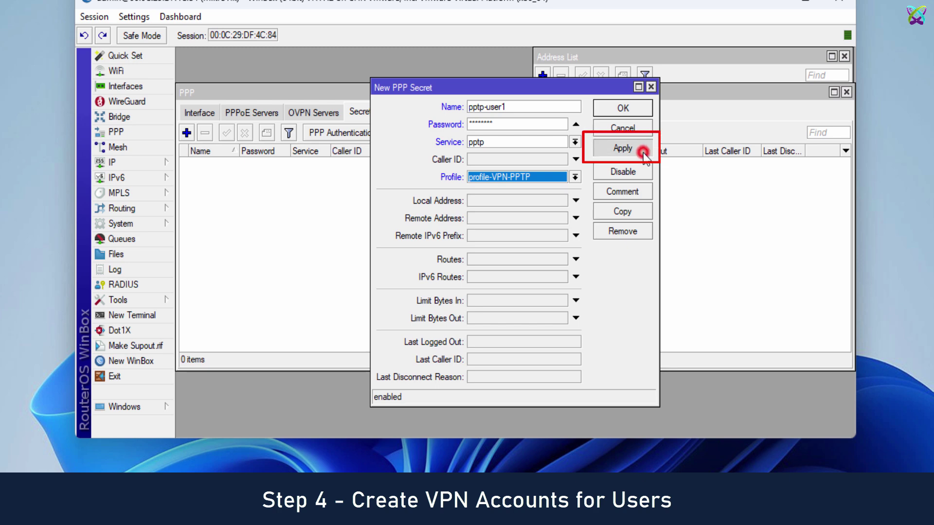
pyautogui.click(630, 110)
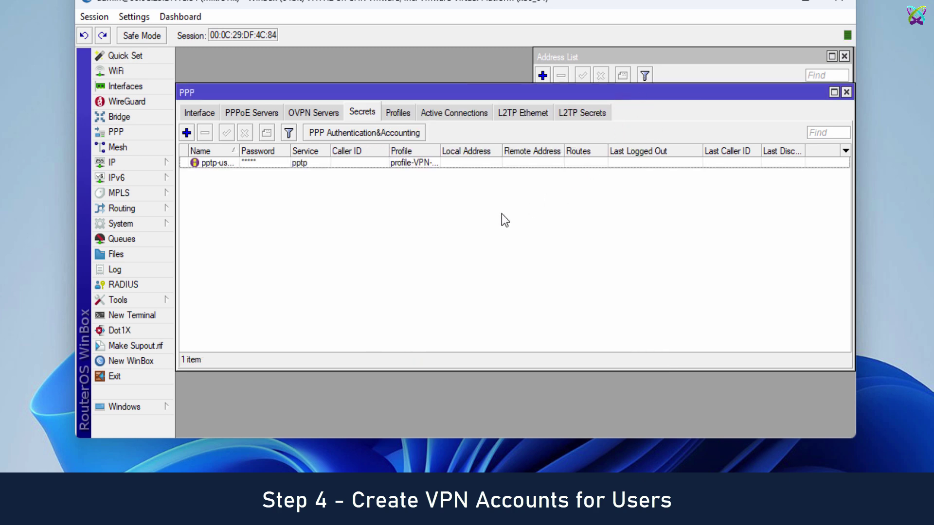
# - Widen the Secrets list's Profile column so 'profile-VPN-PPTP' shows in full
pyautogui.click(321, 223)
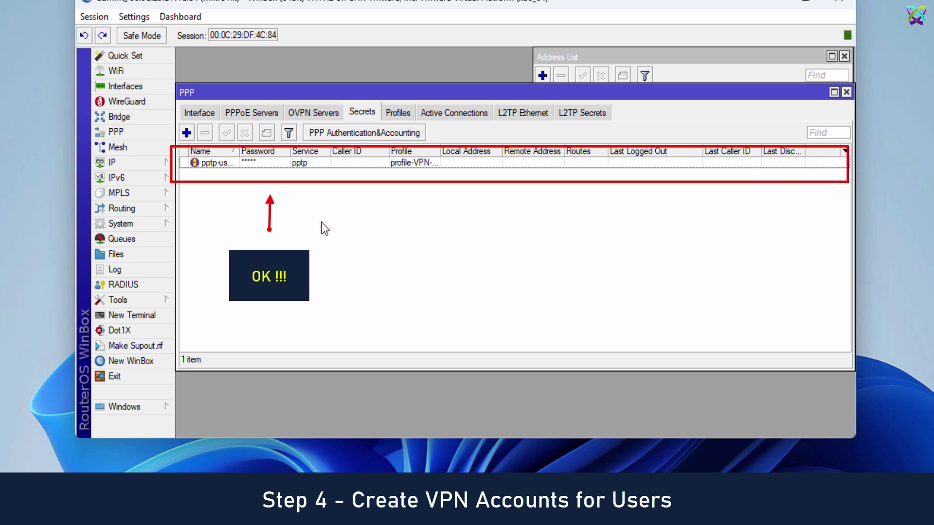
pyautogui.moveTo(440, 151); pyautogui.dragTo(480, 153)
pyautogui.click(470, 239)
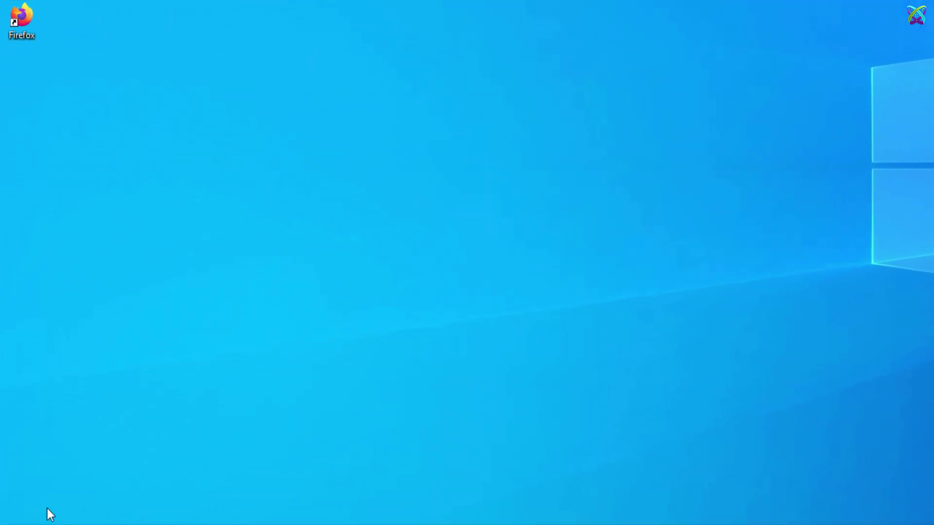
# - Go to Settings > Network & Internet > VPN and start adding a VPN connection
pyautogui.click(19, 516)
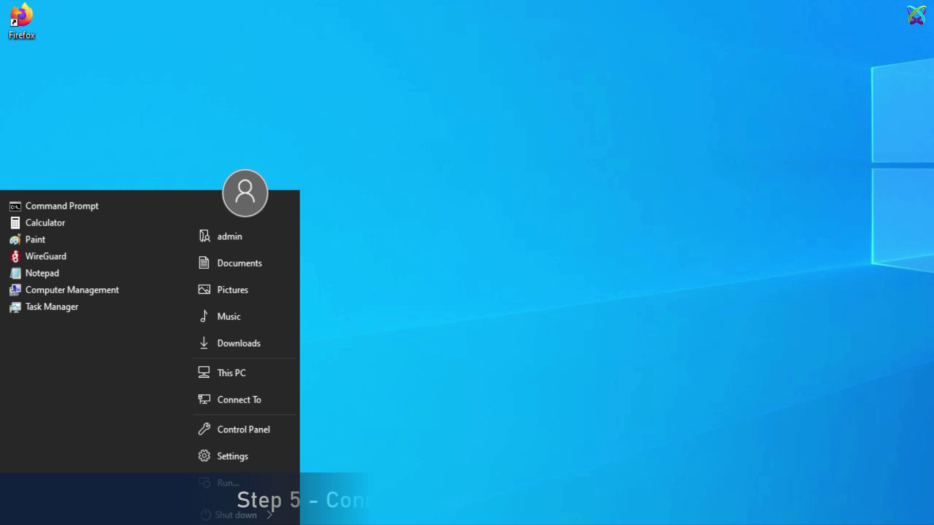
pyautogui.click(264, 458)
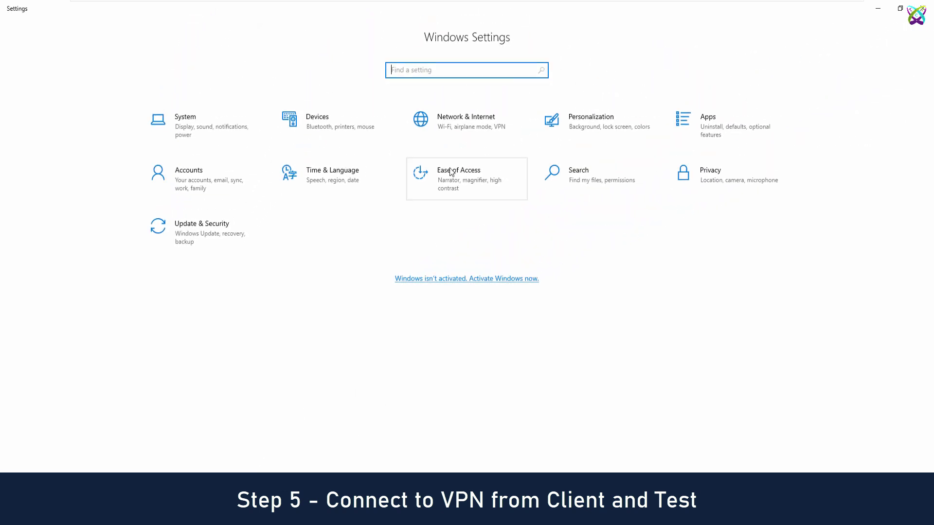
pyautogui.click(463, 130)
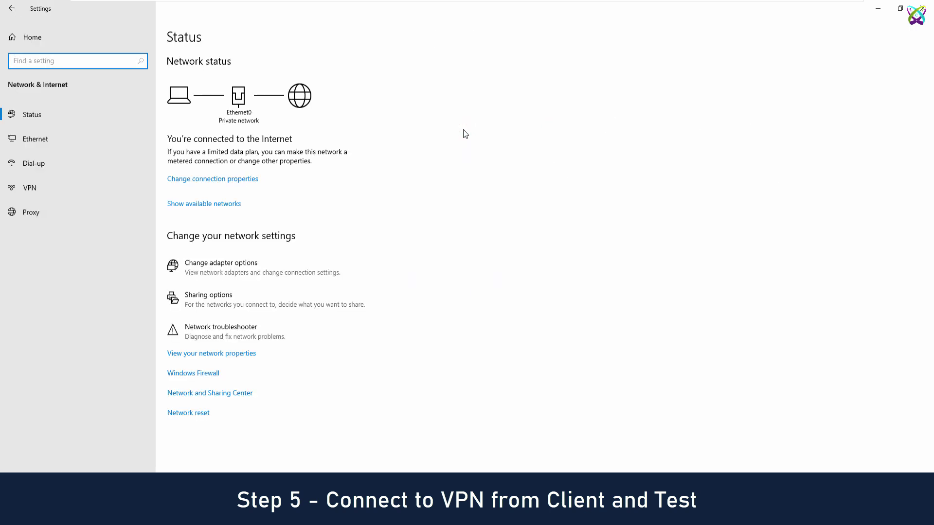
pyautogui.click(60, 197)
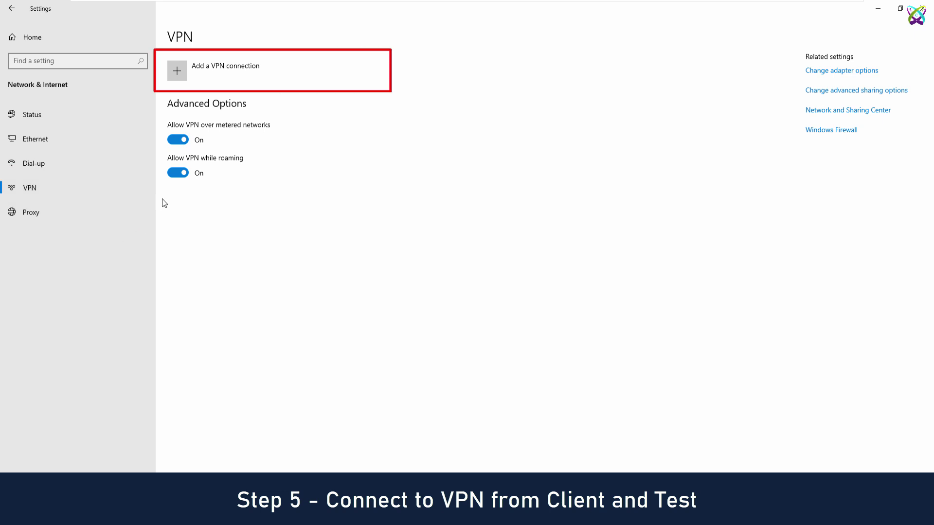
pyautogui.click(181, 71)
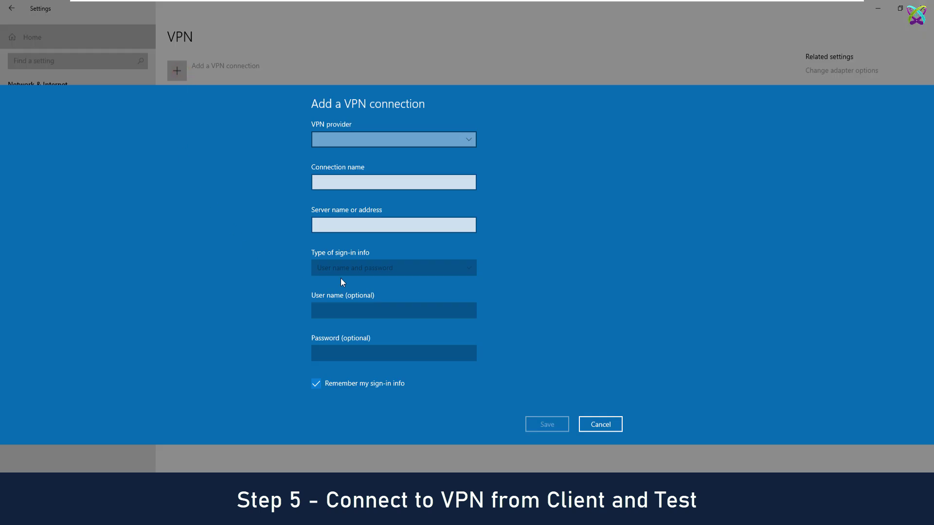
# - Choose Windows (built-in), name the connection 'VPN PPTP', server address 113.131.133.134
pyautogui.click(454, 142)
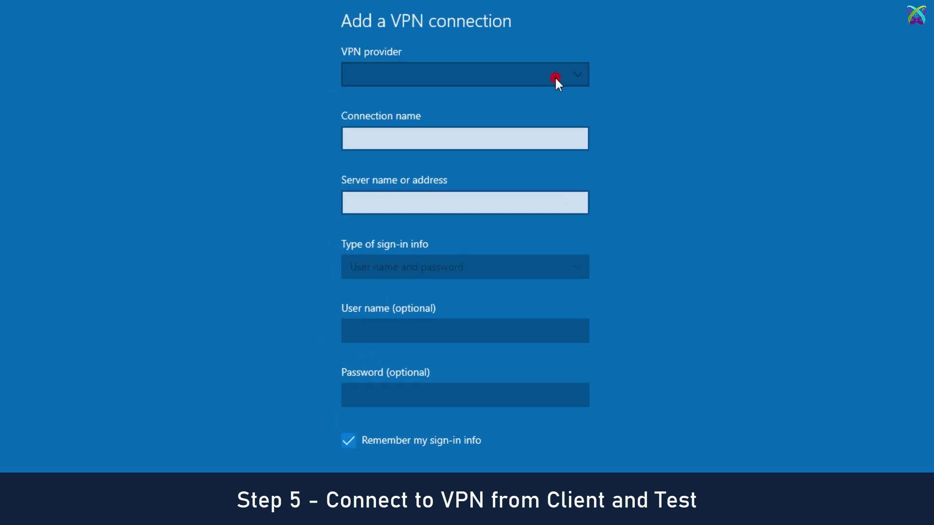
pyautogui.click(556, 80)
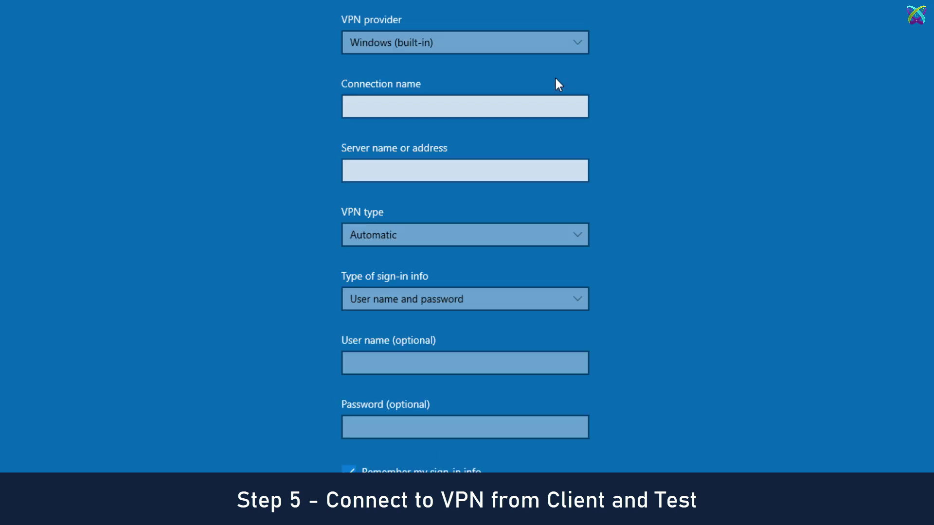
pyautogui.click(520, 109)
pyautogui.write('VP')
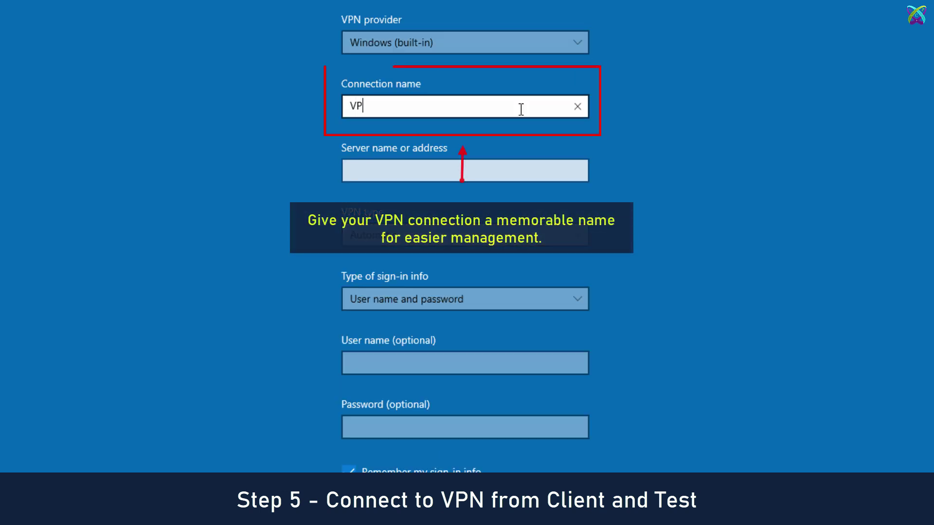
pyautogui.write('N PPTP')
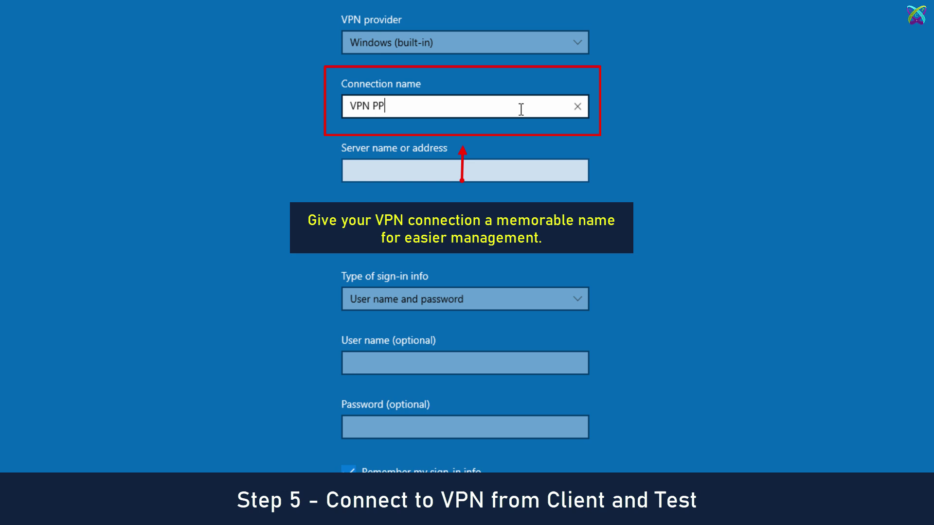
pyautogui.click(505, 175)
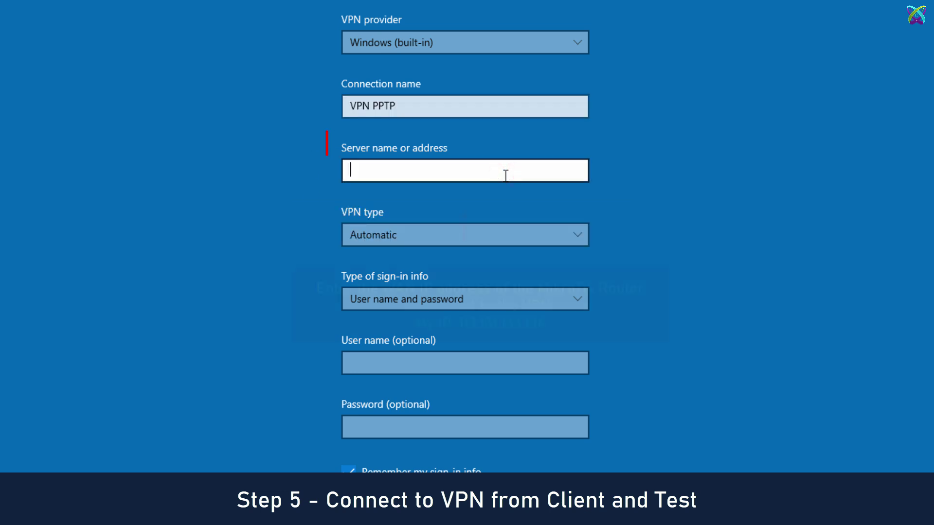
pyautogui.write('113.13')
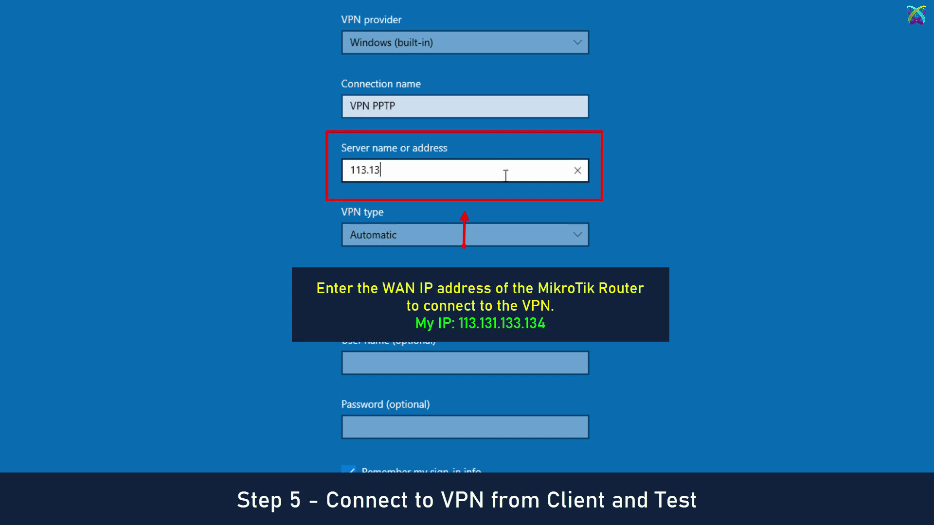
pyautogui.write('1.133.134')
# - Set VPN type PPTP with user name and password sign-in: pptp-user1 and its password
pyautogui.click(568, 232)
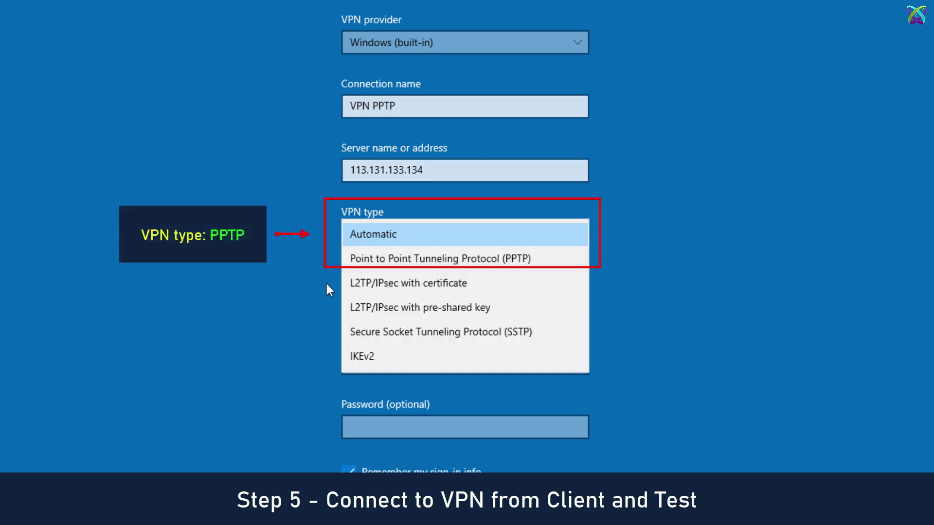
pyautogui.click(527, 259)
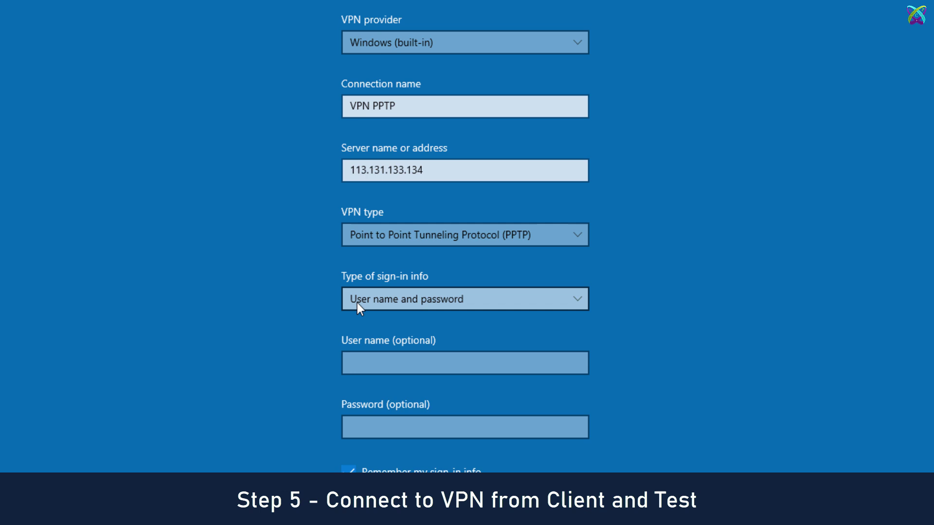
pyautogui.click(570, 300)
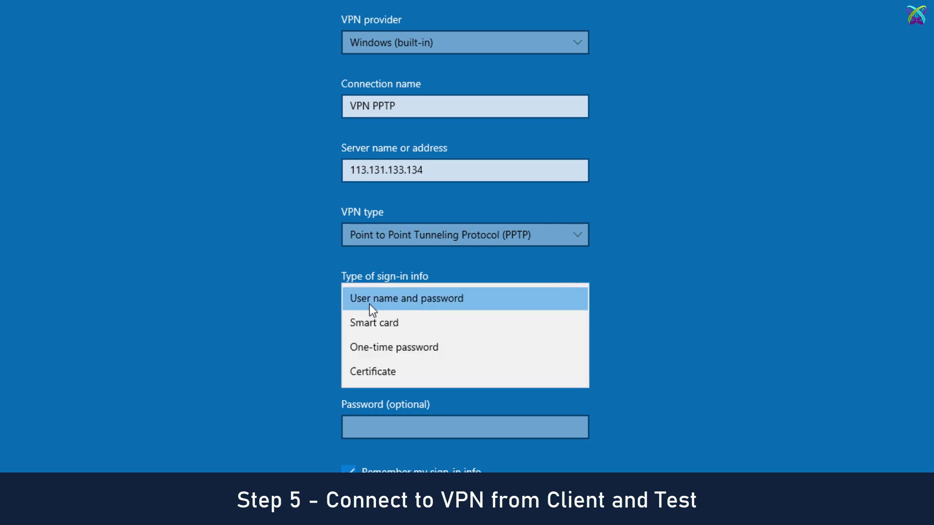
pyautogui.click(466, 296)
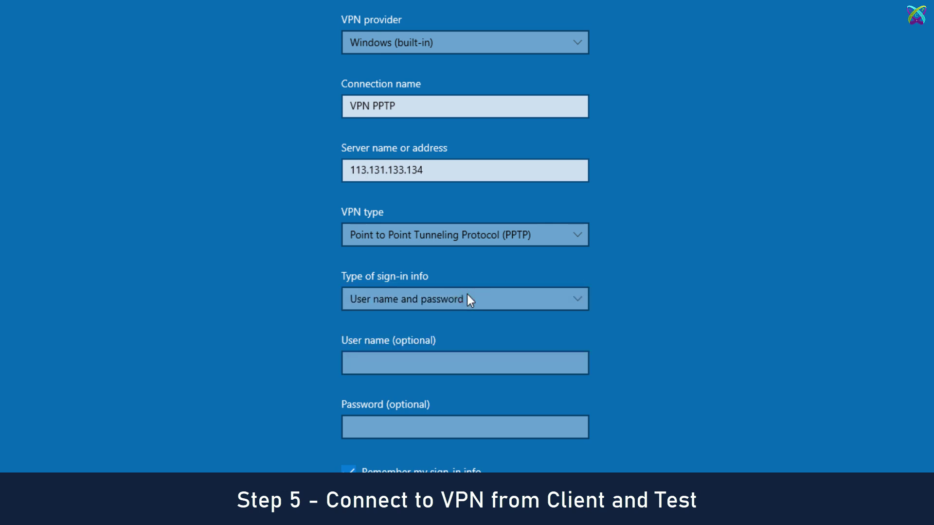
pyautogui.click(475, 362)
pyautogui.write('pp')
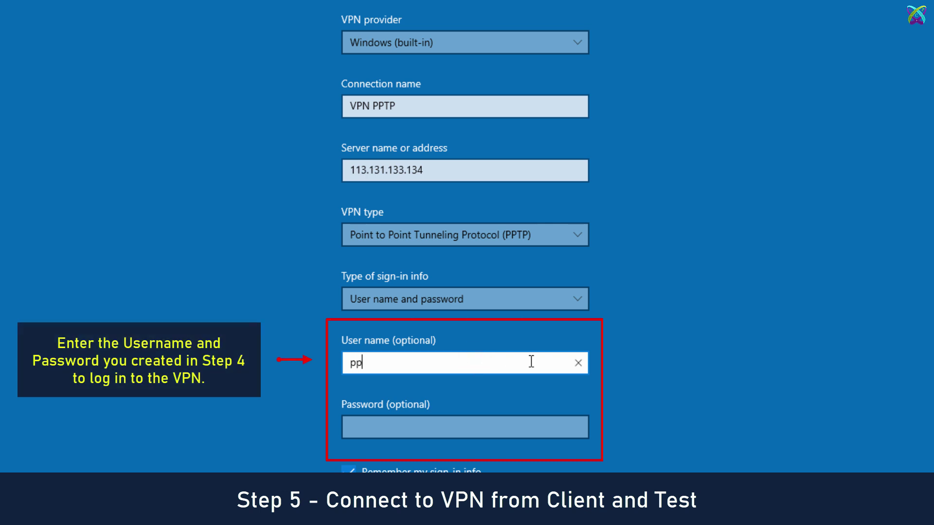
pyautogui.write('tp-user1')
pyautogui.press('Tab')
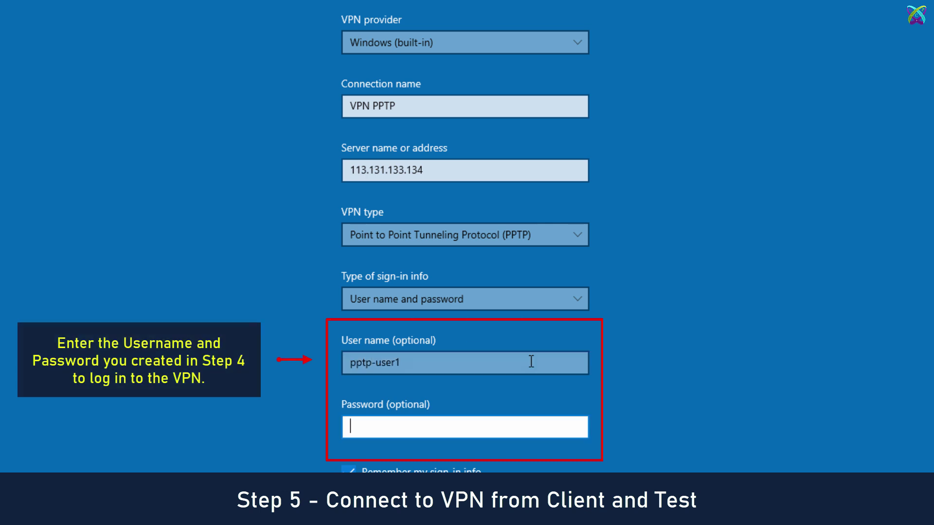
pyautogui.write('password')
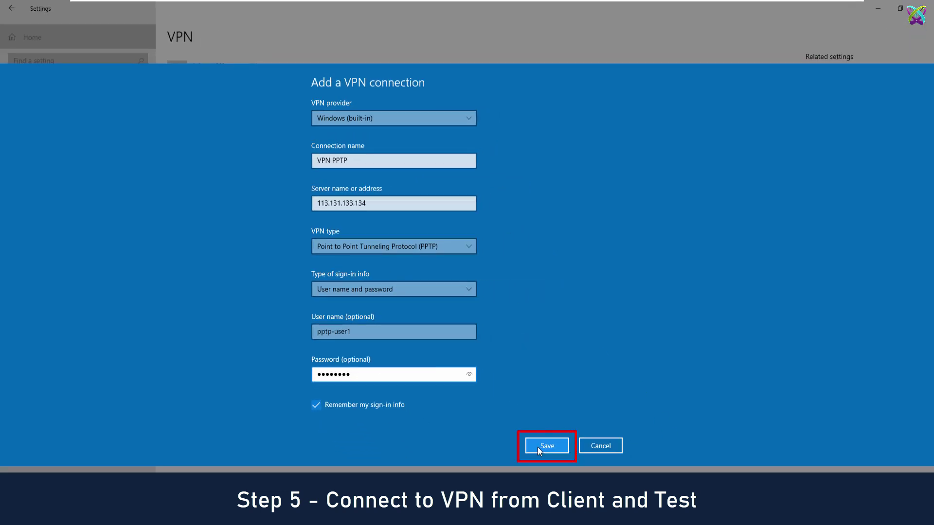
# - Save the VPN PPTP connection and expand its entry in the VPN list
pyautogui.click(537, 447)
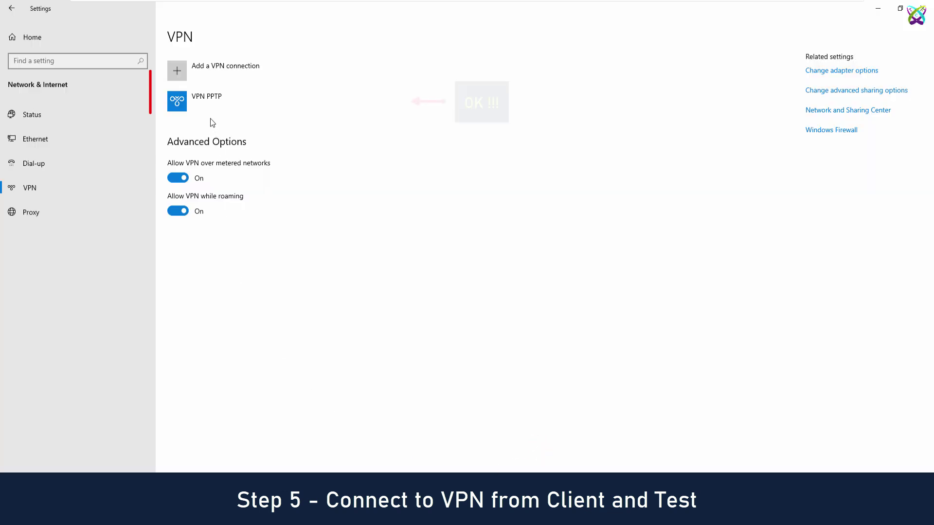
pyautogui.click(242, 103)
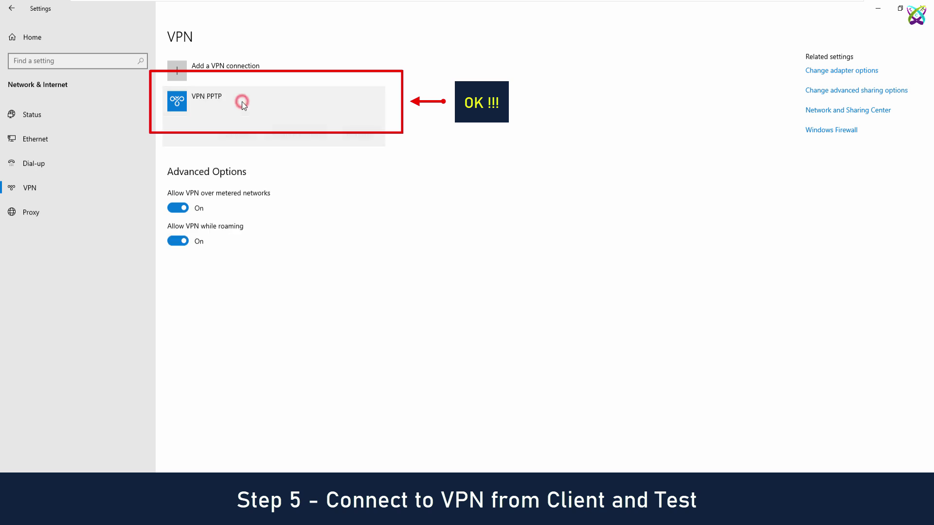